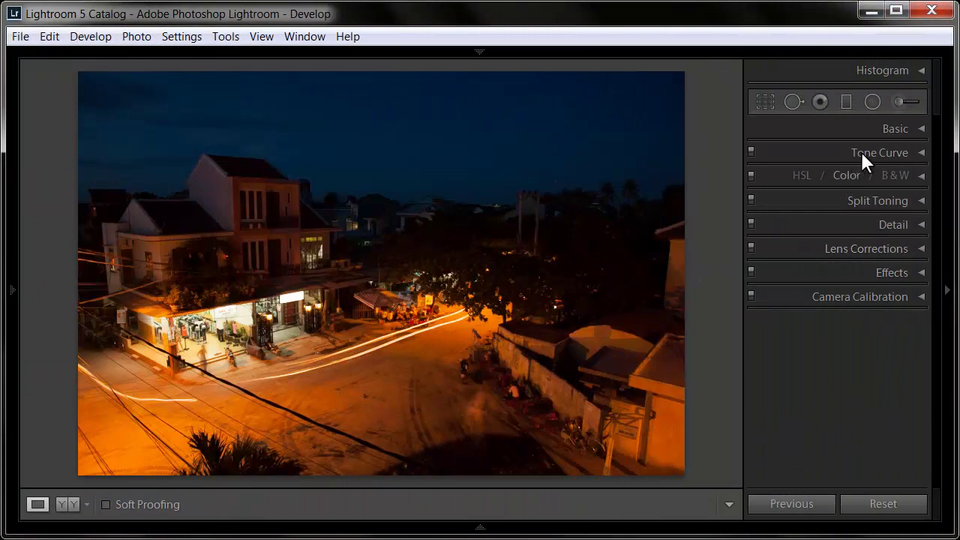
Step: Set Exposure +1.00, Vibrance +20, Clarity +5 and Contrast +20 in the Basic panel
{"action": "left_click", "coordinate": [922, 126]}
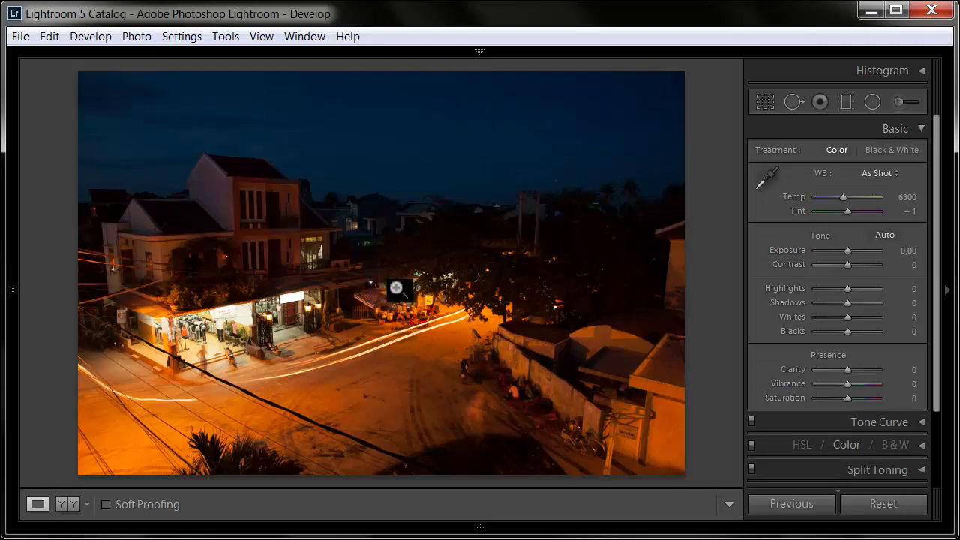
{"action": "left_click", "coordinate": [906, 250]}
{"action": "type", "text": "1"}
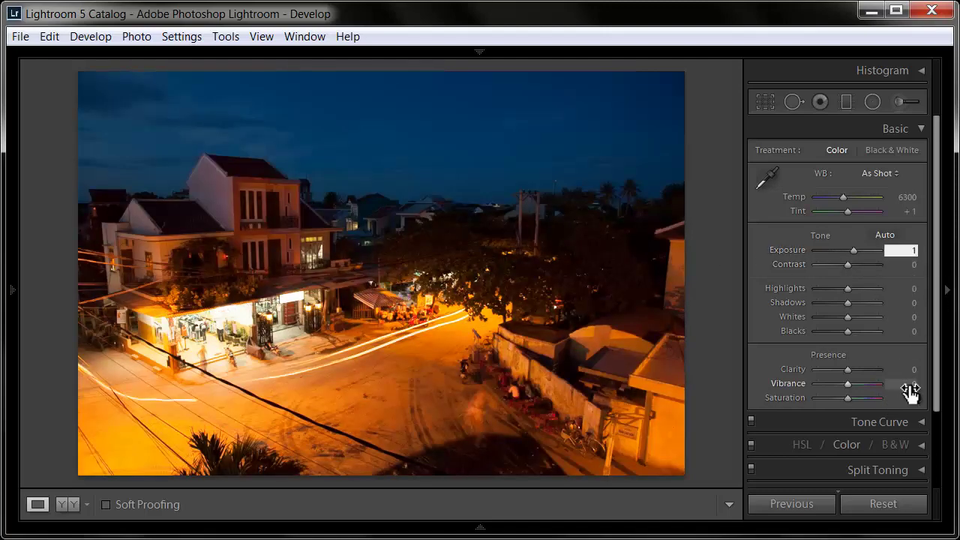
{"action": "left_click", "coordinate": [904, 384]}
{"action": "type", "text": "20"}
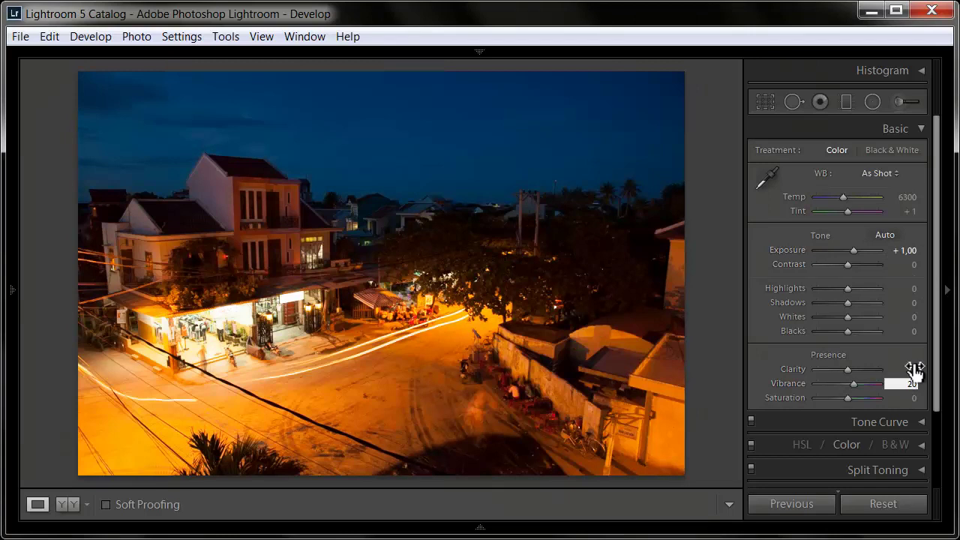
{"action": "left_click", "coordinate": [909, 369]}
{"action": "type", "text": "5"}
{"action": "left_click", "coordinate": [909, 263]}
{"action": "type", "text": "20"}
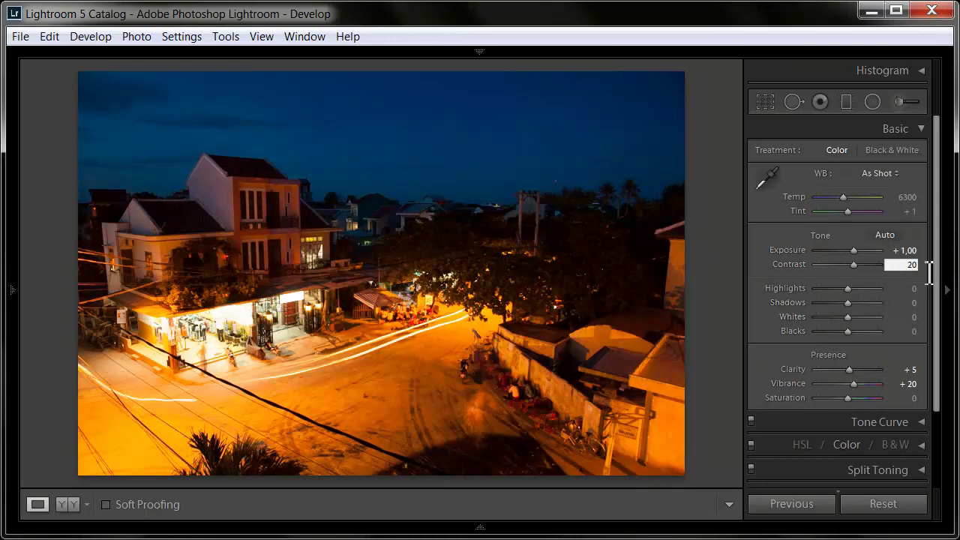
Step: Lower Highlights to −50
{"action": "left_click_drag", "start_coordinate": [844, 287], "coordinate": [825, 289]}
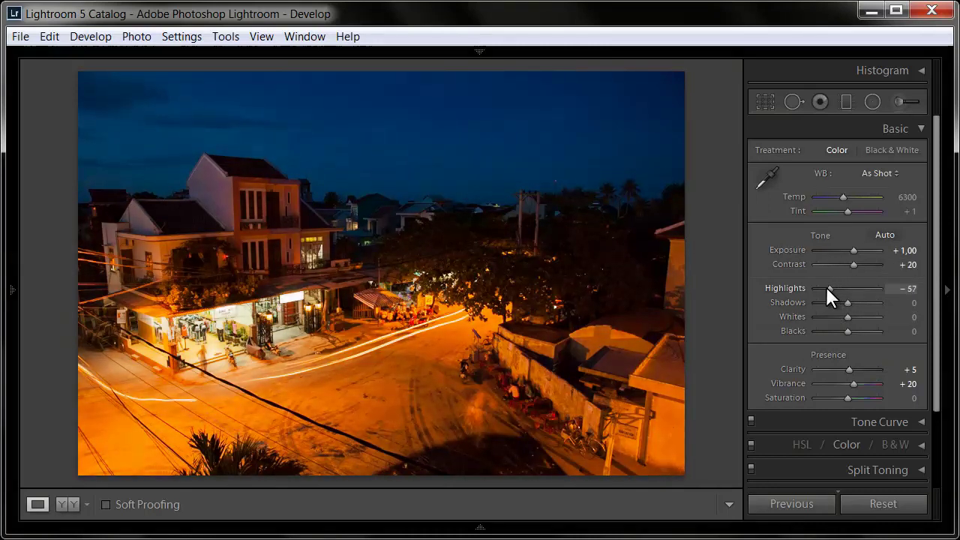
{"action": "left_click", "coordinate": [914, 289]}
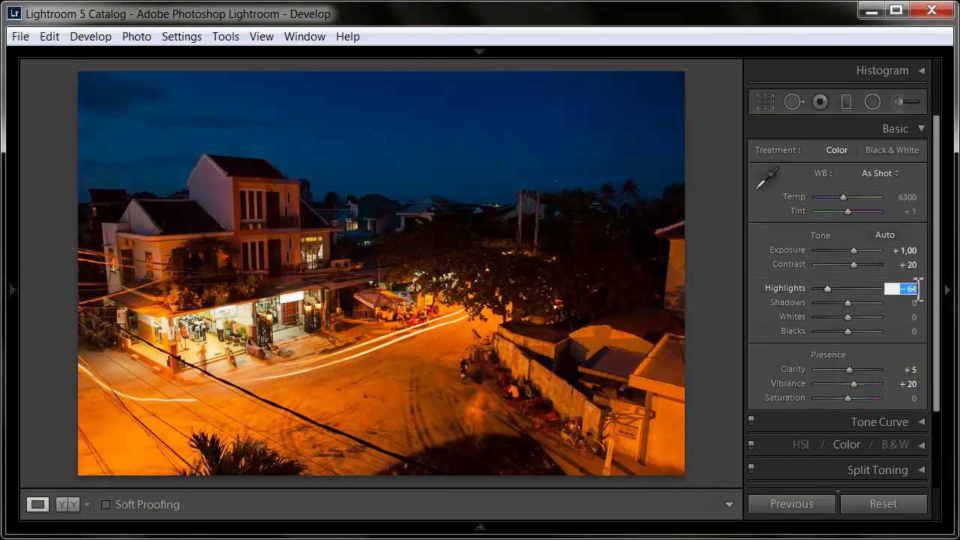
{"action": "type", "text": "-50"}
{"action": "key", "text": "Return"}
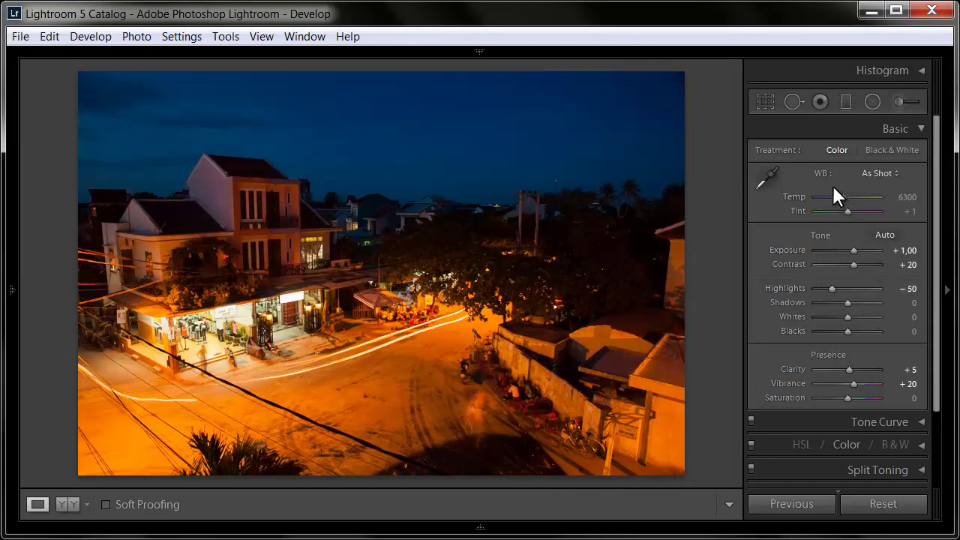
Step: Change white balance Temp from 6300 to 7238, then zoom to 1:1 on the white house
{"action": "left_click", "coordinate": [843, 196]}
{"action": "left_click_drag", "start_coordinate": [845, 196], "coordinate": [849, 197]}
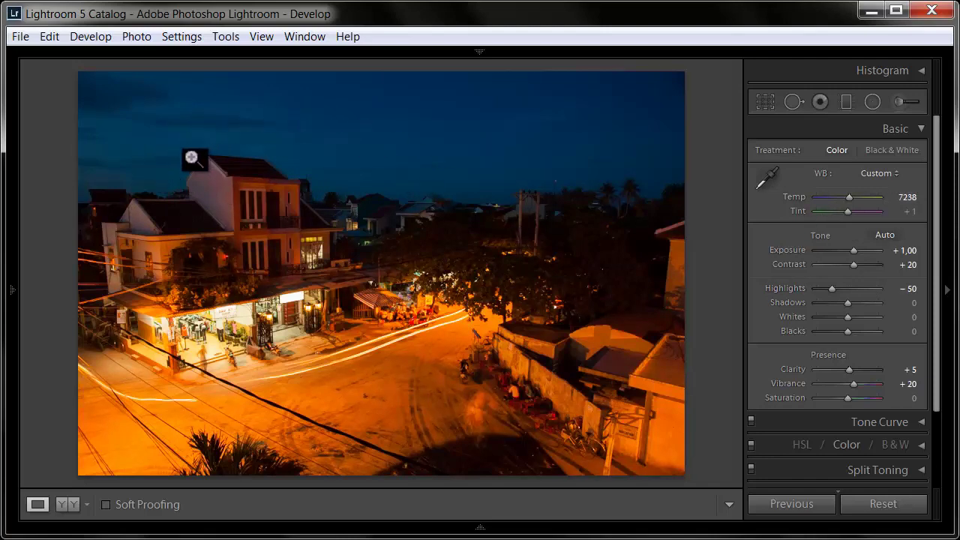
{"action": "left_click", "coordinate": [187, 169]}
{"action": "left_click_drag", "start_coordinate": [189, 174], "coordinate": [315, 281]}
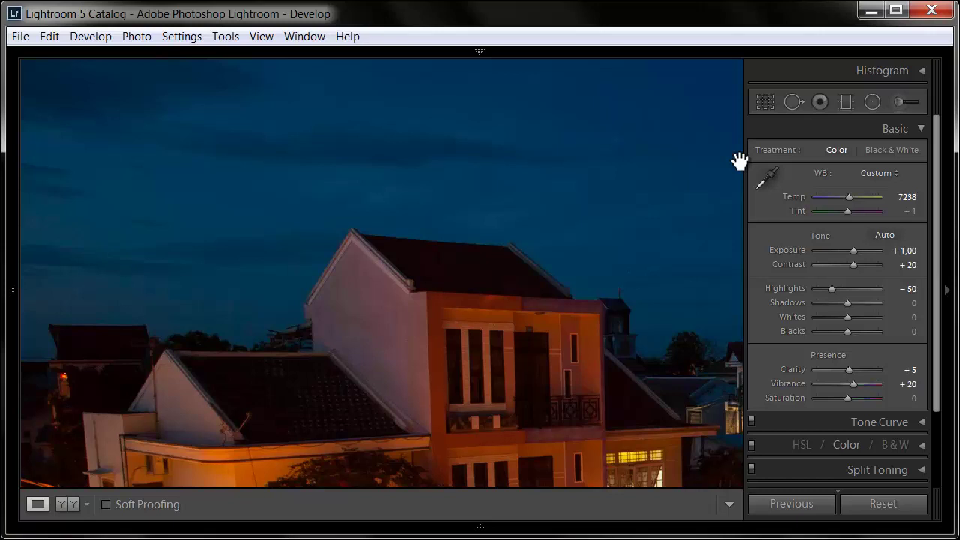
Step: Show the info overlay, try 8:1 then a lower zoom, and collapse the Basic panel
{"action": "key", "text": "i"}
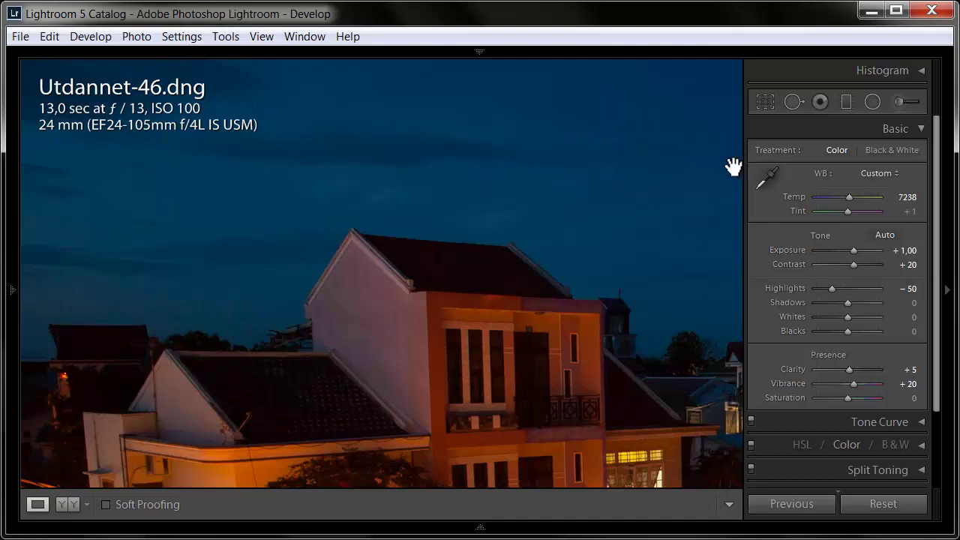
{"action": "mouse_move", "coordinate": [12, 288]}
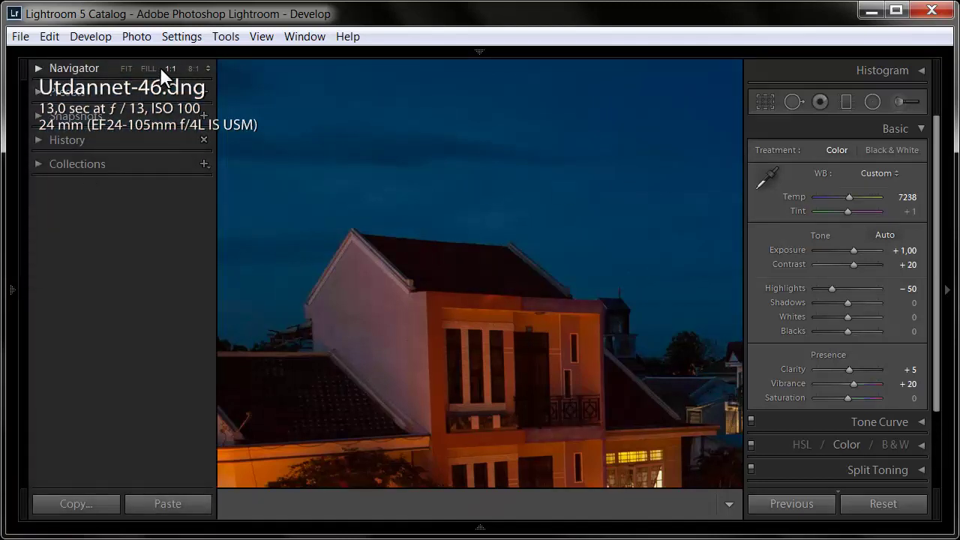
{"action": "left_click", "coordinate": [193, 69]}
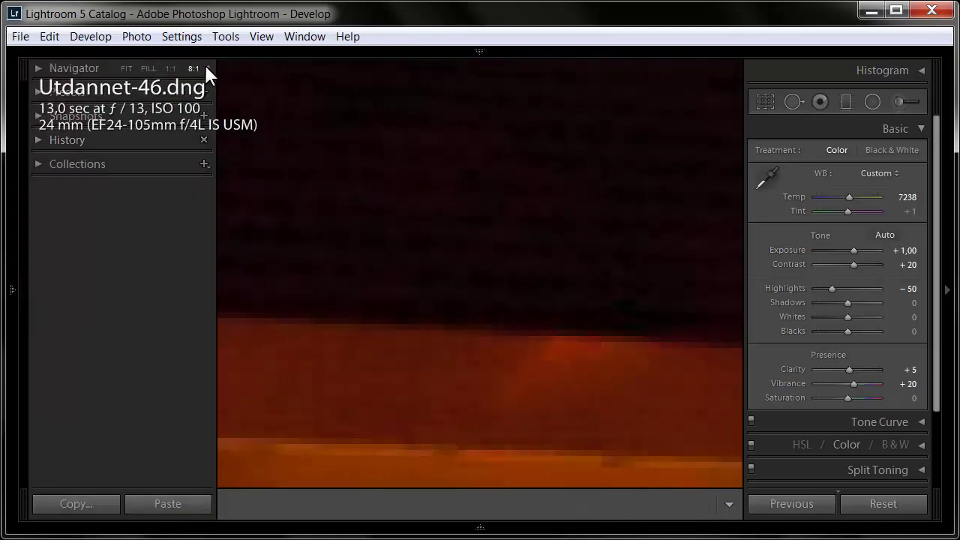
{"action": "left_click", "coordinate": [208, 69]}
{"action": "left_click", "coordinate": [197, 204]}
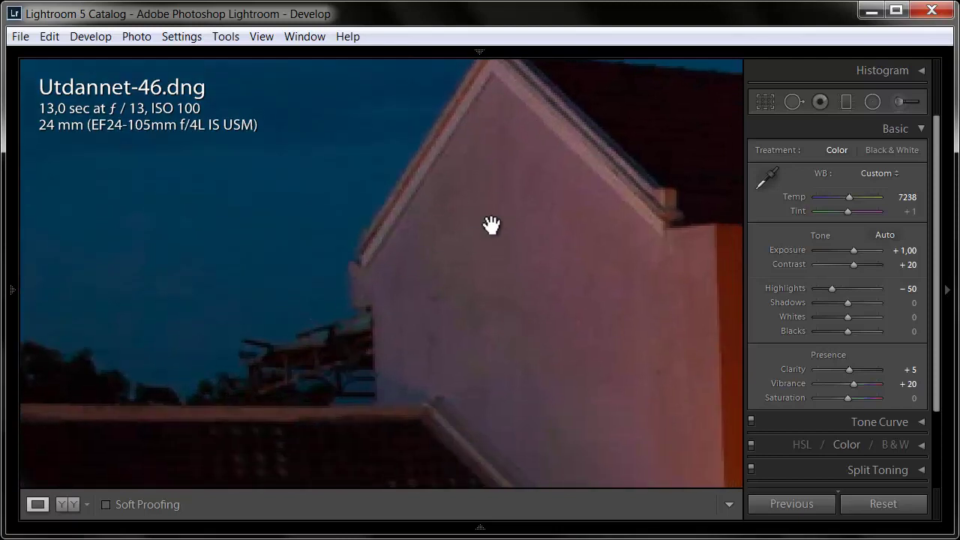
{"action": "left_click", "coordinate": [916, 129]}
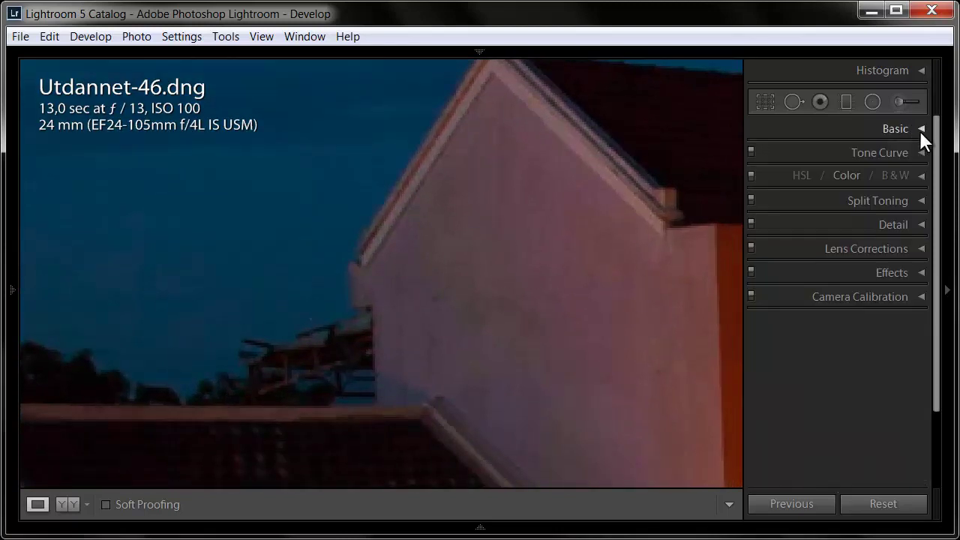
Step: Expand the Detail panel and pan the zoomed photo to inspect noisy dark areas
{"action": "left_click", "coordinate": [920, 224]}
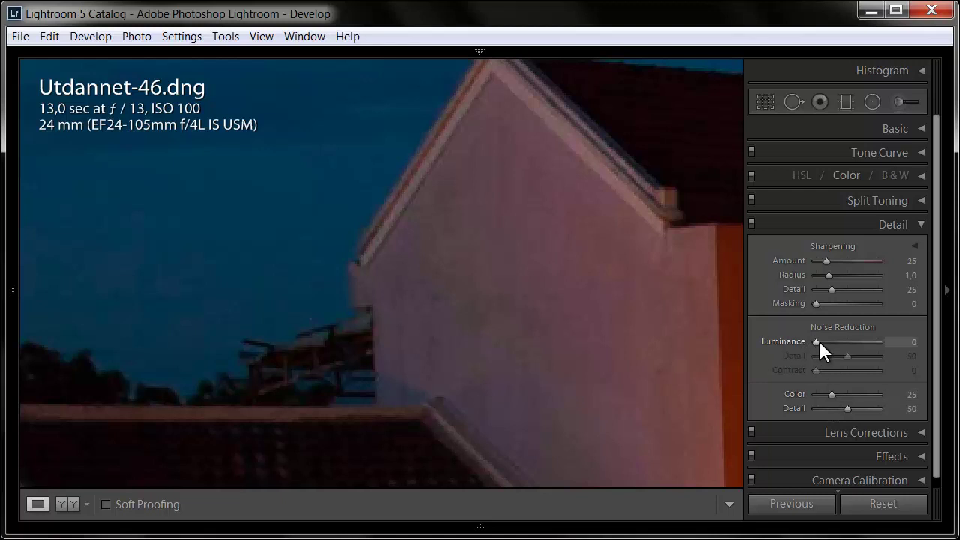
{"action": "left_click_drag", "start_coordinate": [447, 228], "coordinate": [454, 300]}
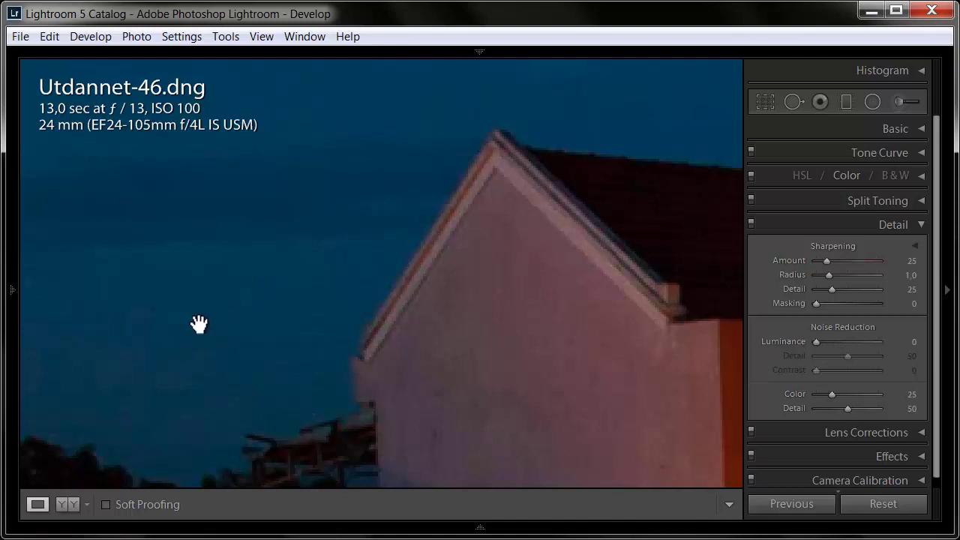
{"action": "mouse_move", "coordinate": [573, 438]}
{"action": "left_mouse_down"}
{"action": "mouse_move", "coordinate": [514, 336]}
{"action": "mouse_move", "coordinate": [327, 263]}
{"action": "mouse_move", "coordinate": [317, 272]}
{"action": "mouse_move", "coordinate": [373, 272]}
{"action": "mouse_move", "coordinate": [343, 311]}
{"action": "mouse_move", "coordinate": [368, 310]}
{"action": "mouse_move", "coordinate": [445, 252]}
{"action": "mouse_move", "coordinate": [566, 336]}
{"action": "mouse_move", "coordinate": [507, 350]}
{"action": "mouse_move", "coordinate": [503, 327]}
{"action": "mouse_move", "coordinate": [102, 220]}
{"action": "left_mouse_up"}
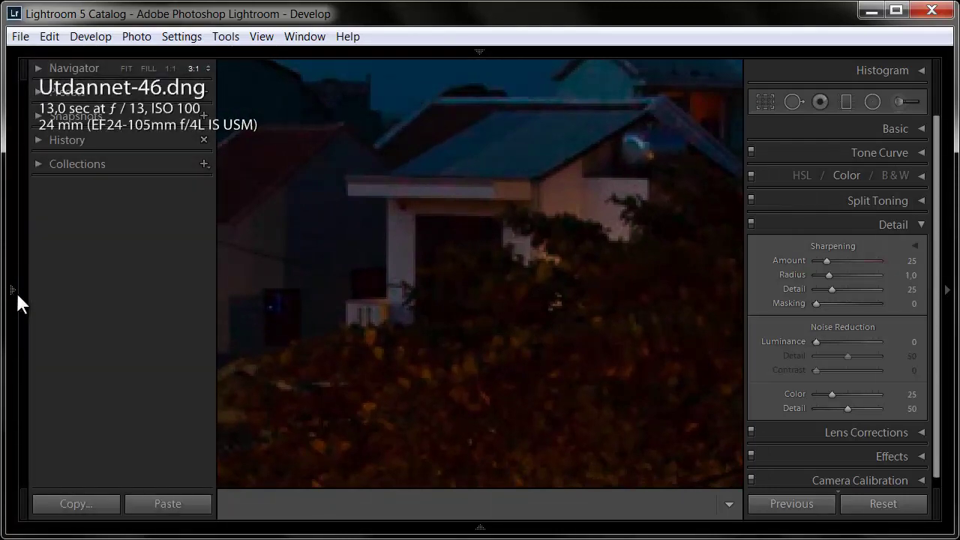
Step: Zoom to 8:1 and compare Color noise reduction at 100, 0 and about 24
{"action": "left_click", "coordinate": [194, 69]}
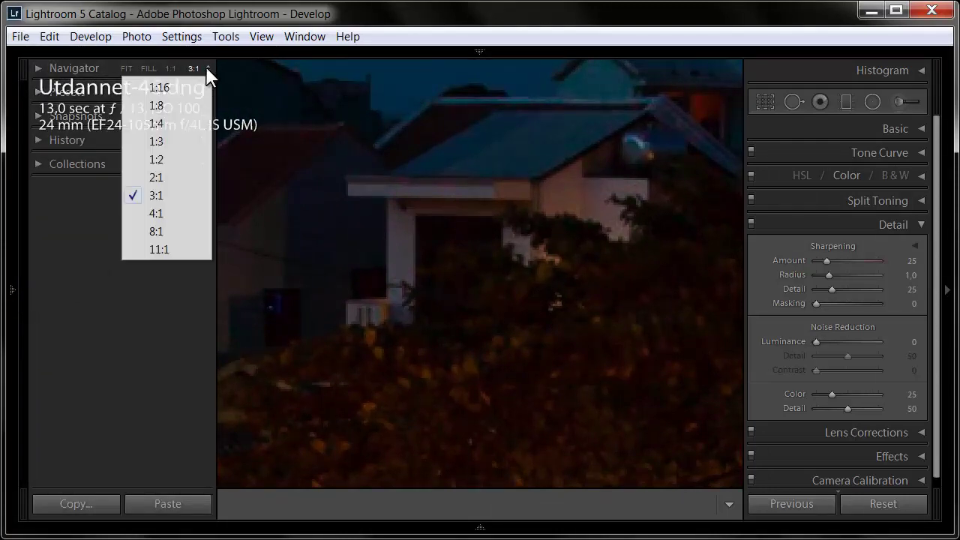
{"action": "left_click", "coordinate": [150, 230]}
{"action": "mouse_move", "coordinate": [465, 343]}
{"action": "left_mouse_down"}
{"action": "mouse_move", "coordinate": [417, 240]}
{"action": "mouse_move", "coordinate": [508, 178]}
{"action": "mouse_move", "coordinate": [420, 268]}
{"action": "mouse_move", "coordinate": [247, 359]}
{"action": "mouse_move", "coordinate": [374, 456]}
{"action": "mouse_move", "coordinate": [364, 446]}
{"action": "mouse_move", "coordinate": [290, 445]}
{"action": "mouse_move", "coordinate": [608, 306]}
{"action": "mouse_move", "coordinate": [428, 300]}
{"action": "mouse_move", "coordinate": [539, 255]}
{"action": "mouse_move", "coordinate": [439, 411]}
{"action": "mouse_move", "coordinate": [376, 397]}
{"action": "mouse_move", "coordinate": [332, 323]}
{"action": "mouse_move", "coordinate": [392, 456]}
{"action": "mouse_move", "coordinate": [326, 472]}
{"action": "mouse_move", "coordinate": [355, 308]}
{"action": "mouse_move", "coordinate": [222, 396]}
{"action": "mouse_move", "coordinate": [437, 358]}
{"action": "mouse_move", "coordinate": [303, 212]}
{"action": "mouse_move", "coordinate": [240, 362]}
{"action": "left_mouse_up"}
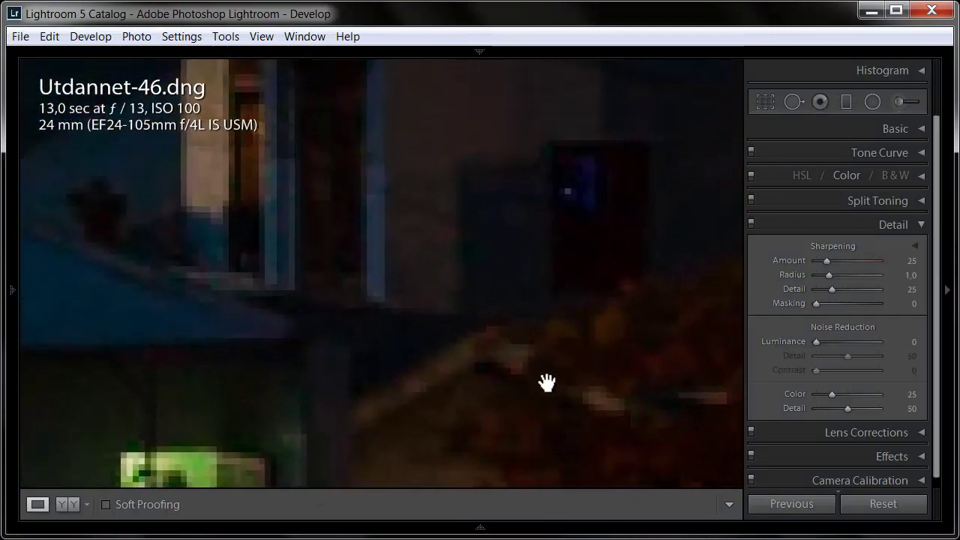
{"action": "left_click_drag", "start_coordinate": [832, 394], "coordinate": [881, 394]}
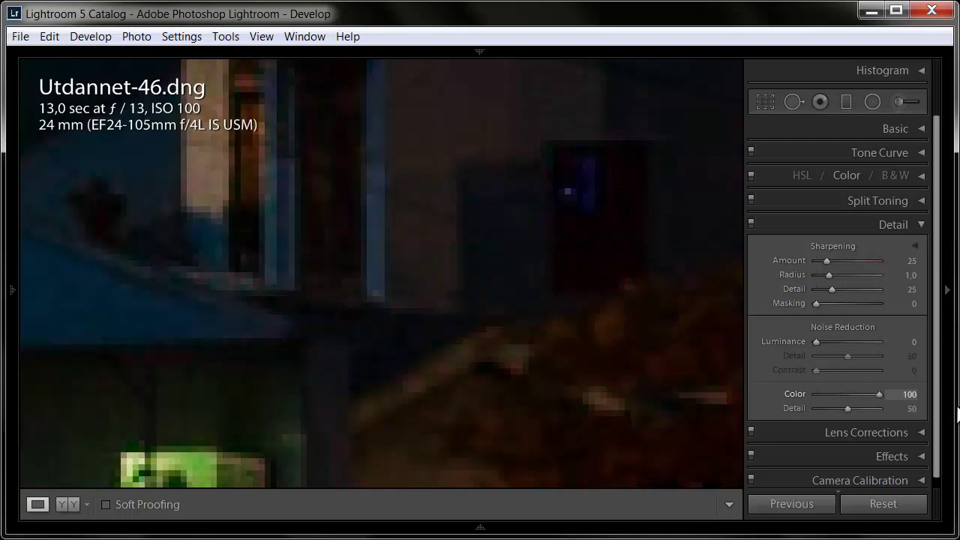
{"action": "mouse_move", "coordinate": [894, 398]}
{"action": "left_mouse_down"}
{"action": "mouse_move", "coordinate": [500, 418]}
{"action": "mouse_move", "coordinate": [892, 398]}
{"action": "left_mouse_up"}
{"action": "left_click_drag", "start_coordinate": [474, 422], "coordinate": [831, 397]}
{"action": "left_click_drag", "start_coordinate": [480, 233], "coordinate": [220, 322]}
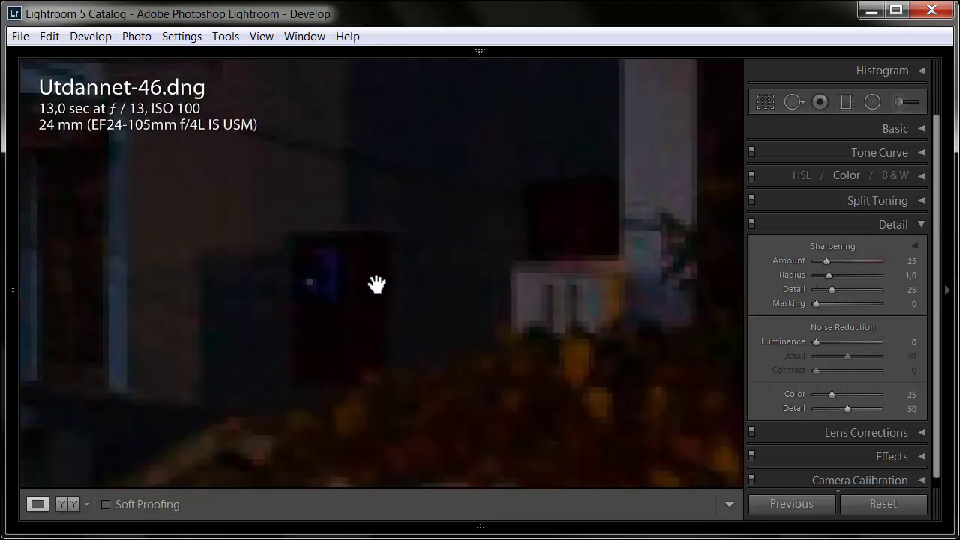
{"action": "mouse_move", "coordinate": [377, 284]}
{"action": "left_mouse_down"}
{"action": "mouse_move", "coordinate": [455, 351]}
{"action": "mouse_move", "coordinate": [499, 345]}
{"action": "mouse_move", "coordinate": [502, 333]}
{"action": "left_mouse_up"}
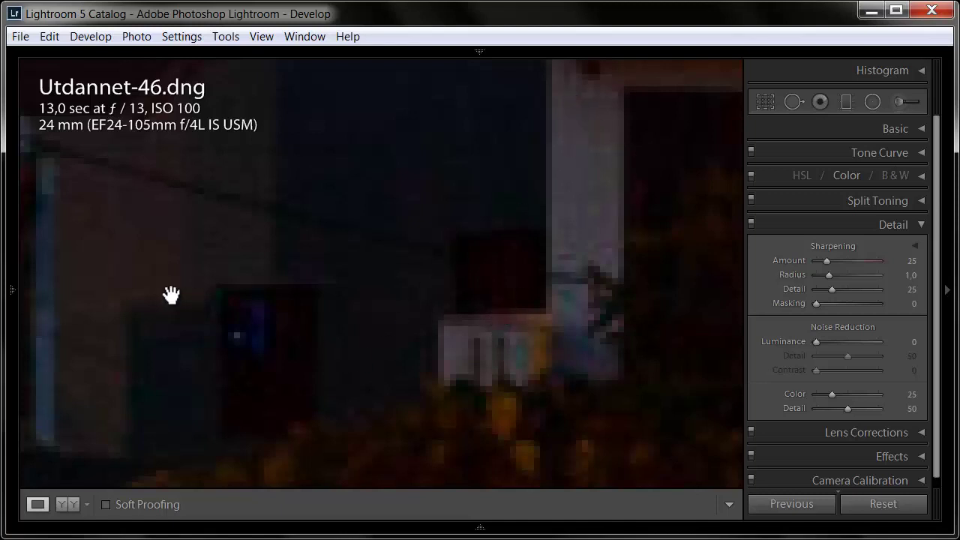
{"action": "left_click_drag", "start_coordinate": [142, 171], "coordinate": [207, 215]}
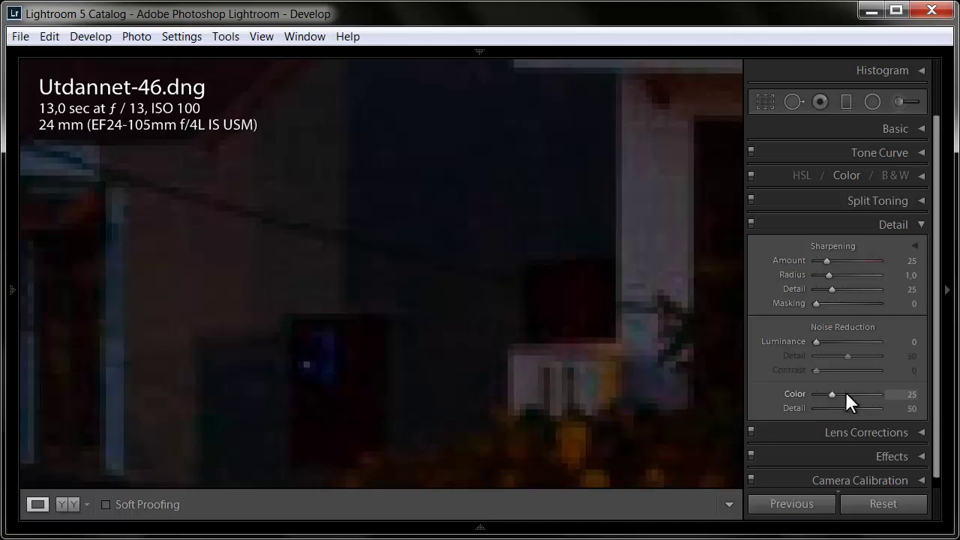
Step: Compare Color noise reduction at 73 and 0, then set it to 100
{"action": "left_click_drag", "start_coordinate": [831, 392], "coordinate": [864, 393]}
{"action": "mouse_move", "coordinate": [664, 218]}
{"action": "left_mouse_down"}
{"action": "mouse_move", "coordinate": [355, 321]}
{"action": "mouse_move", "coordinate": [418, 321]}
{"action": "left_mouse_up"}
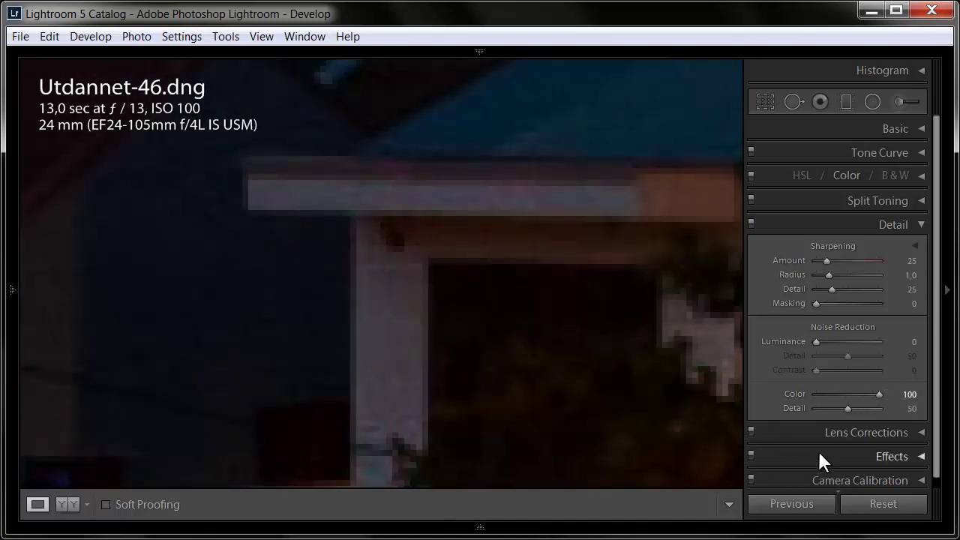
{"action": "left_click_drag", "start_coordinate": [854, 393], "coordinate": [756, 403]}
{"action": "left_click_drag", "start_coordinate": [879, 393], "coordinate": [649, 397]}
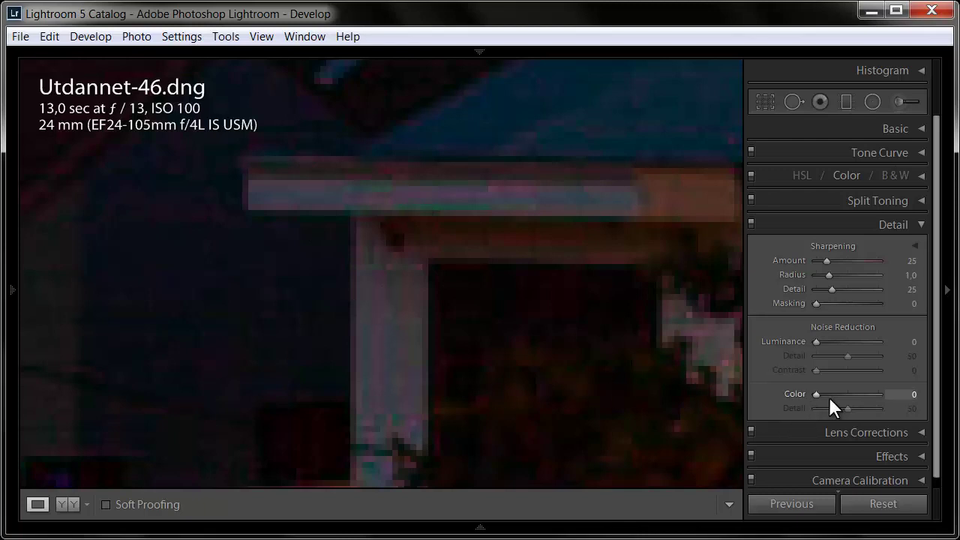
{"action": "left_click", "coordinate": [912, 393]}
{"action": "type", "text": "100"}
{"action": "key", "text": "Return"}
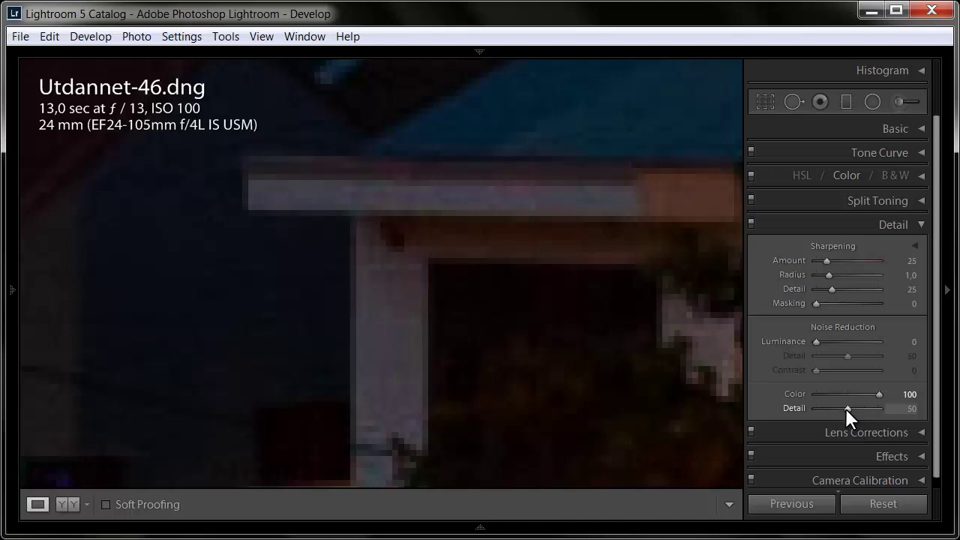
Step: Lower the colour noise reduction Detail to 30 and fit the whole photo
{"action": "left_click_drag", "start_coordinate": [846, 408], "coordinate": [870, 409]}
{"action": "left_click_drag", "start_coordinate": [870, 409], "coordinate": [844, 411]}
{"action": "mouse_move", "coordinate": [847, 409]}
{"action": "left_mouse_down"}
{"action": "mouse_move", "coordinate": [758, 416]}
{"action": "mouse_move", "coordinate": [850, 405]}
{"action": "left_mouse_up"}
{"action": "mouse_move", "coordinate": [845, 407]}
{"action": "left_mouse_down"}
{"action": "mouse_move", "coordinate": [897, 409]}
{"action": "mouse_move", "coordinate": [832, 411]}
{"action": "left_mouse_up"}
{"action": "left_click", "coordinate": [415, 296]}
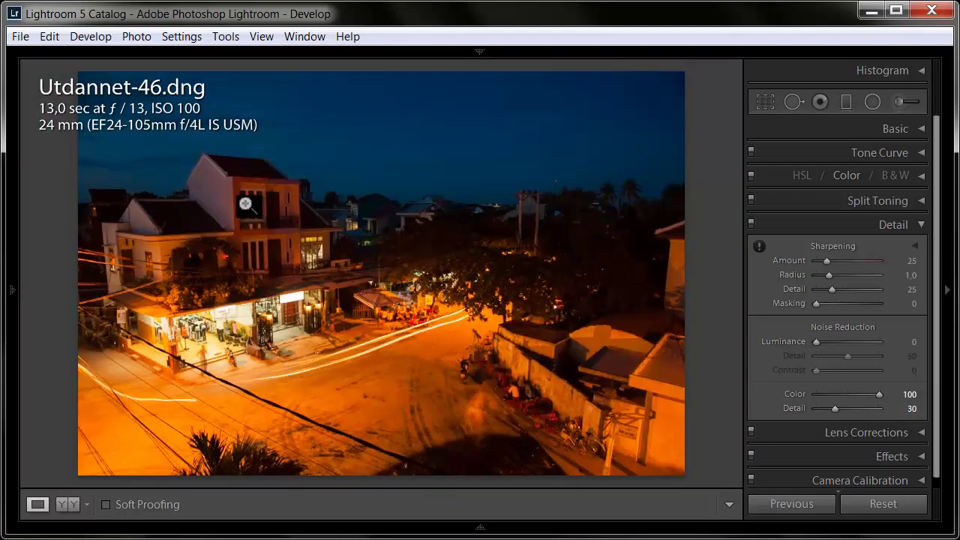
Step: Zoom to 4:1 on the pink house gable against the dark sky
{"action": "left_click", "coordinate": [193, 177]}
{"action": "left_click_drag", "start_coordinate": [188, 171], "coordinate": [480, 295]}
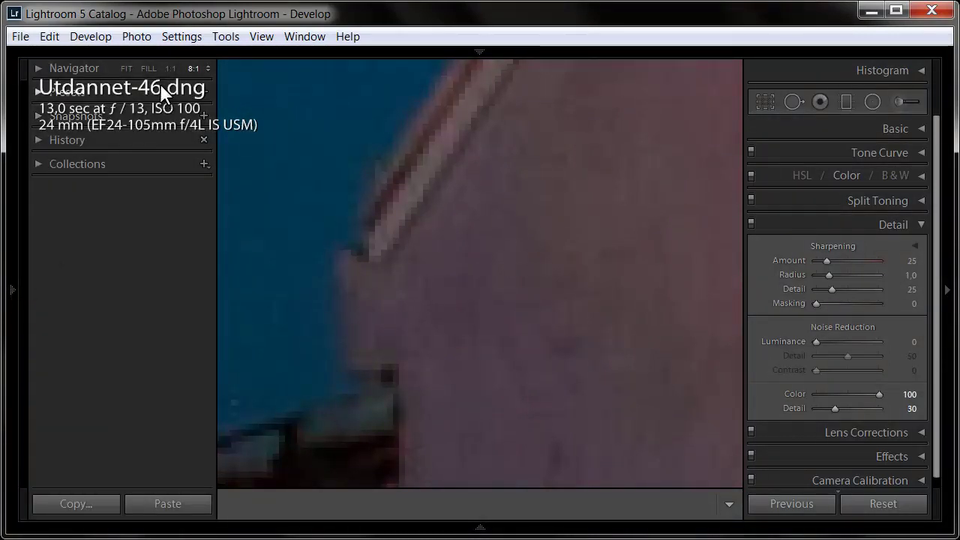
{"action": "left_click", "coordinate": [170, 68]}
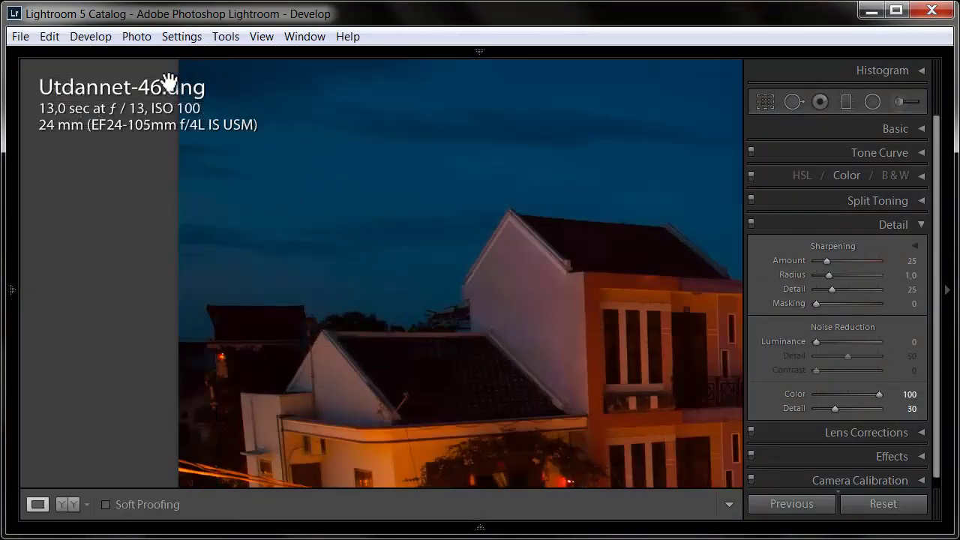
{"action": "left_click", "coordinate": [208, 68]}
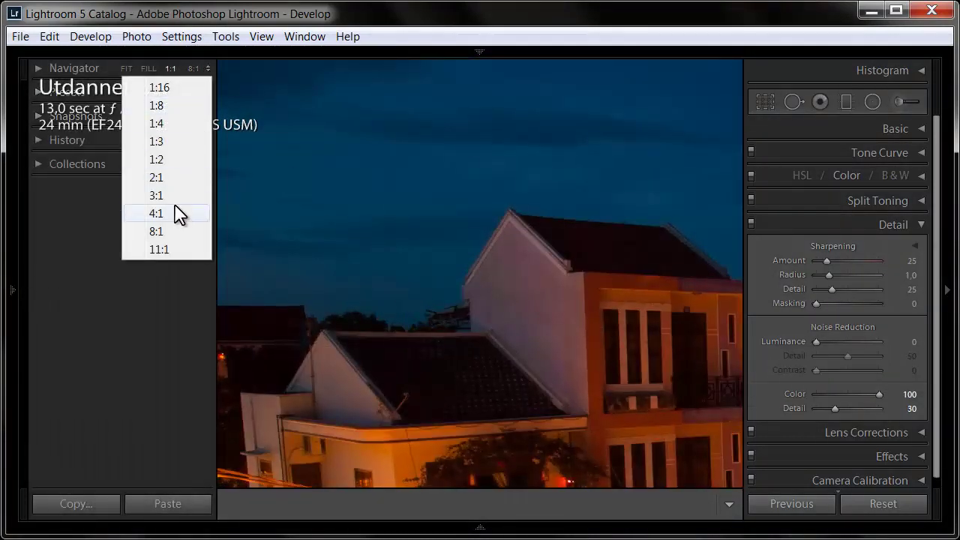
{"action": "left_click", "coordinate": [180, 215]}
{"action": "left_click_drag", "start_coordinate": [478, 306], "coordinate": [494, 344]}
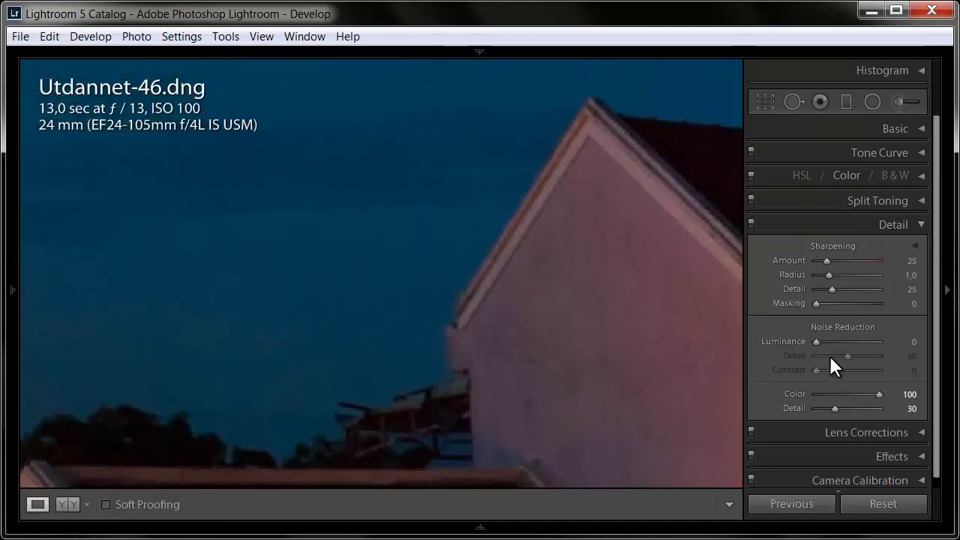
{"action": "left_click", "coordinate": [912, 342]}
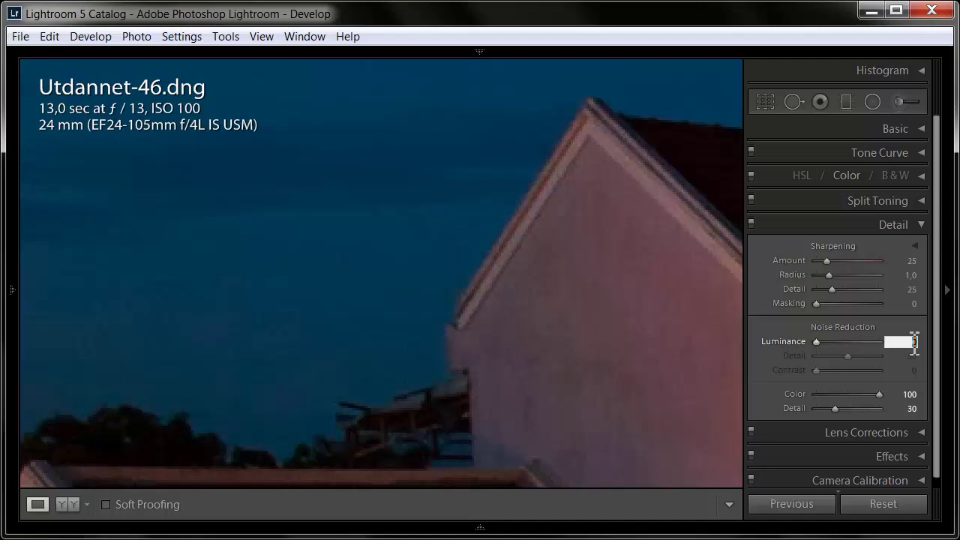
{"action": "type", "text": "100"}
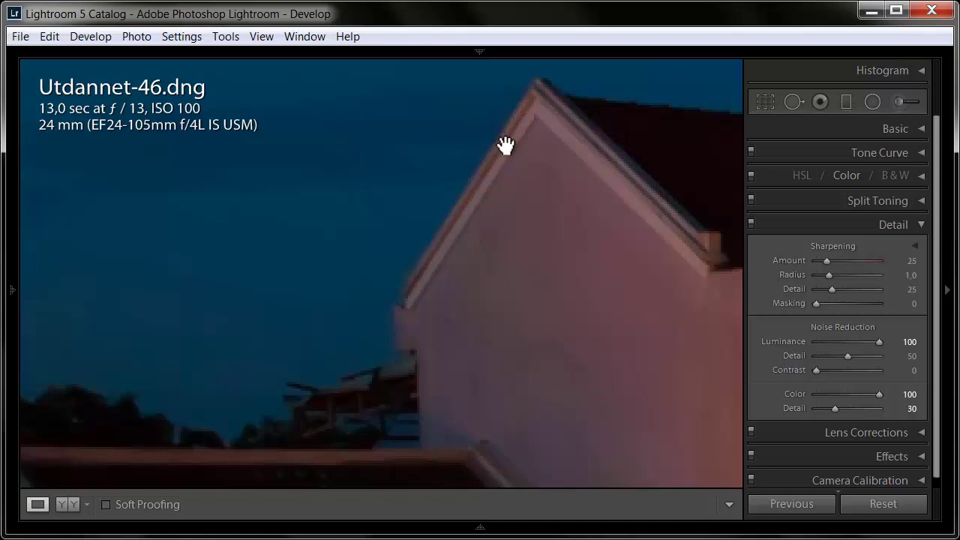
{"action": "left_click", "coordinate": [524, 279]}
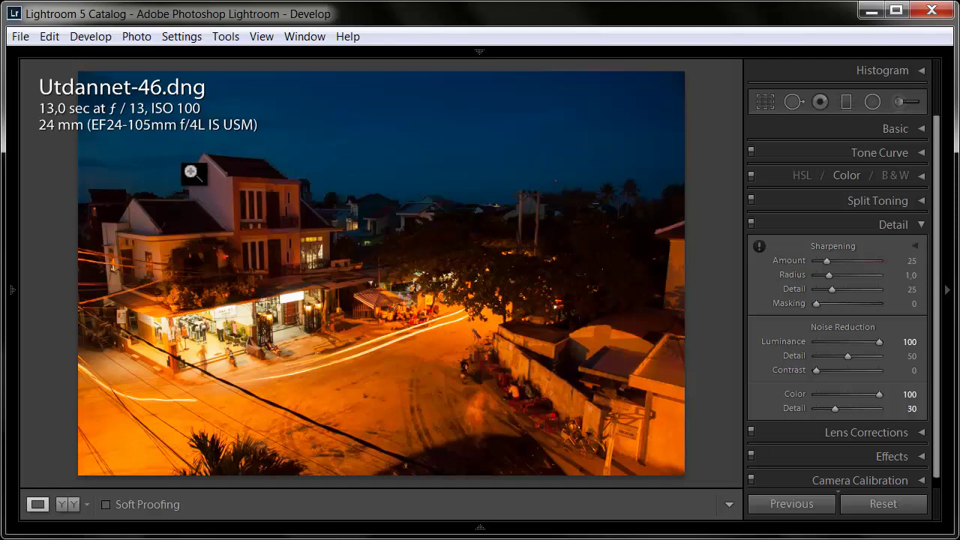
{"action": "left_click_drag", "start_coordinate": [191, 172], "coordinate": [774, 368]}
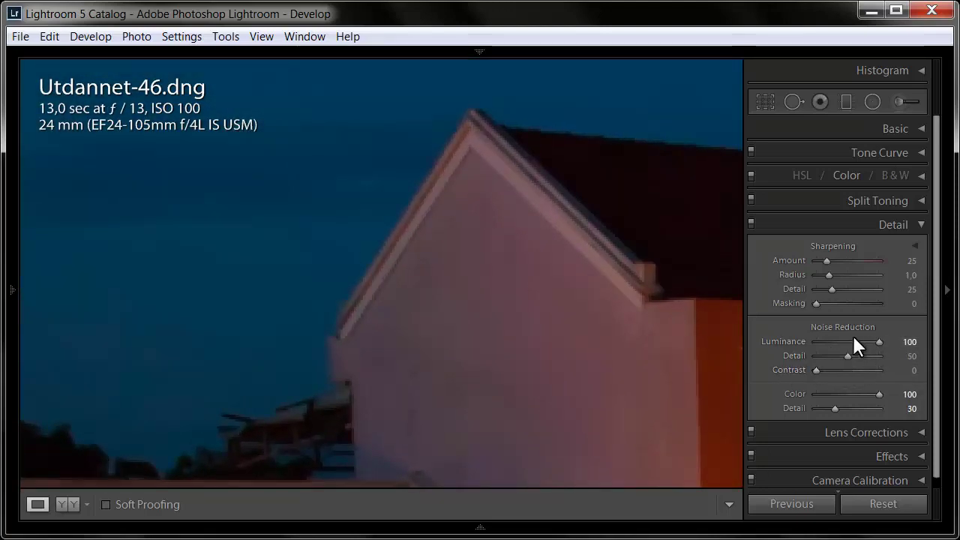
{"action": "double_click", "coordinate": [874, 341]}
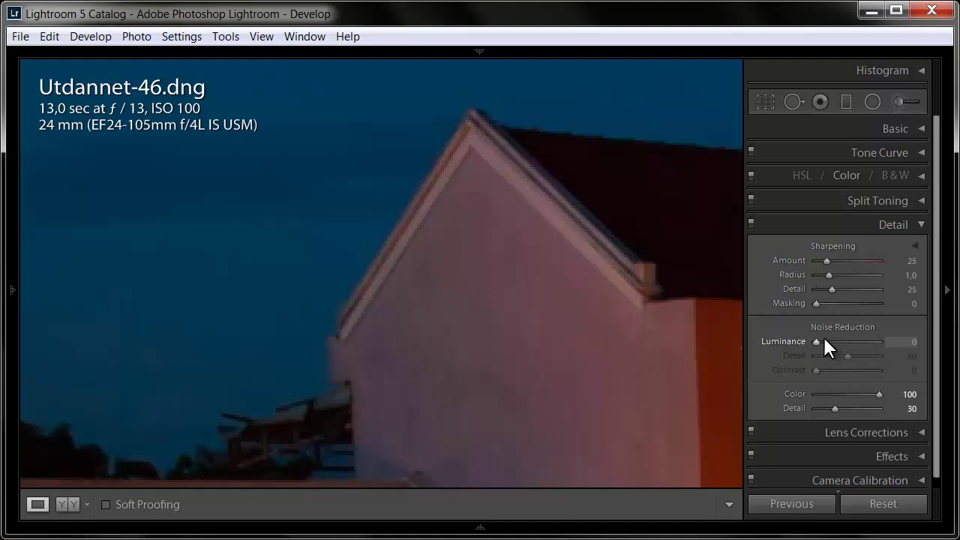
Step: Raise the Luminance noise reduction slider, then enter exactly 60
{"action": "mouse_move", "coordinate": [824, 341]}
{"action": "left_mouse_down"}
{"action": "mouse_move", "coordinate": [838, 340]}
{"action": "mouse_move", "coordinate": [804, 342]}
{"action": "mouse_move", "coordinate": [813, 344]}
{"action": "left_mouse_up"}
{"action": "mouse_move", "coordinate": [812, 341]}
{"action": "left_mouse_down"}
{"action": "mouse_move", "coordinate": [865, 339]}
{"action": "mouse_move", "coordinate": [832, 340]}
{"action": "mouse_move", "coordinate": [851, 341]}
{"action": "left_mouse_up"}
{"action": "left_click", "coordinate": [913, 342]}
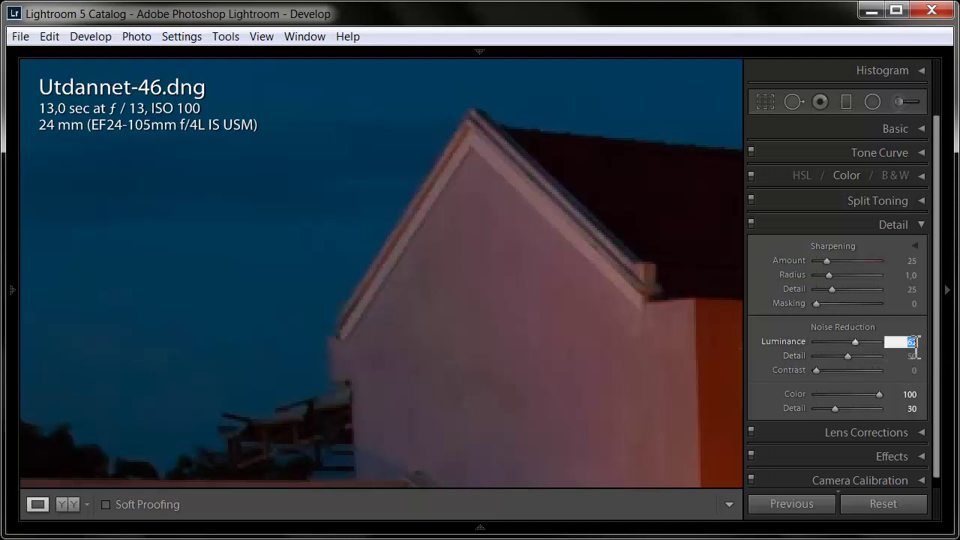
{"action": "type", "text": "60"}
{"action": "key", "text": "Return"}
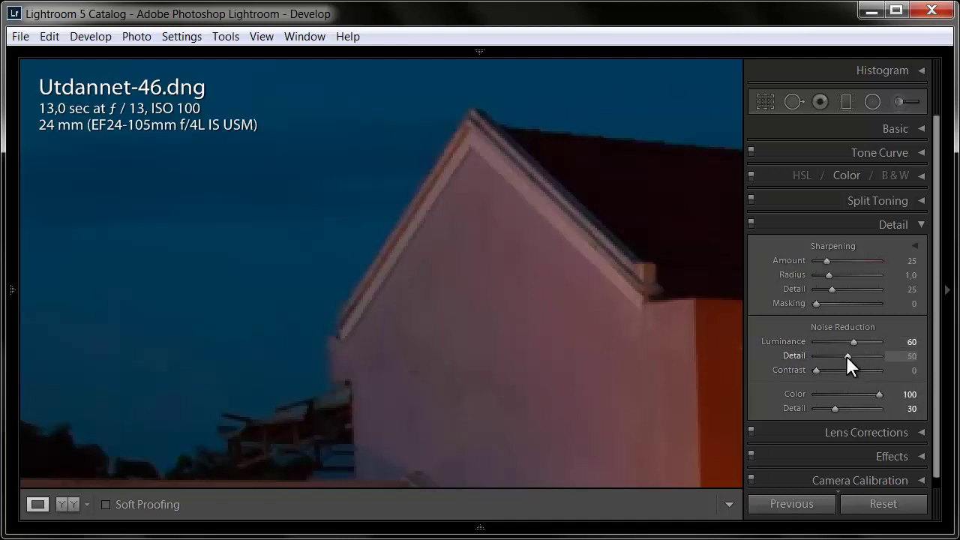
Step: Push luminance Detail to maximum, then bring it back down to 54
{"action": "left_click_drag", "start_coordinate": [845, 355], "coordinate": [856, 356]}
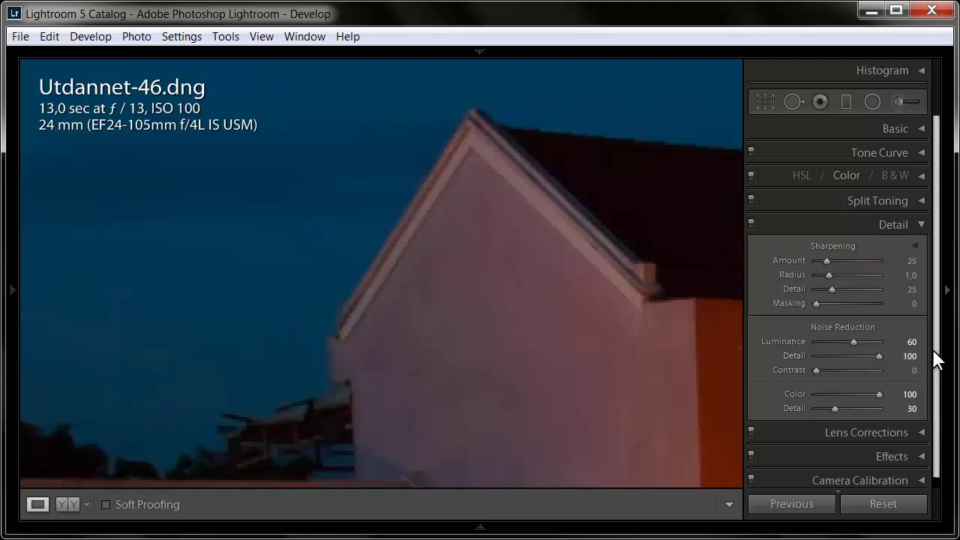
{"action": "mouse_move", "coordinate": [877, 355]}
{"action": "left_mouse_down"}
{"action": "mouse_move", "coordinate": [827, 357]}
{"action": "mouse_move", "coordinate": [878, 355]}
{"action": "left_mouse_up"}
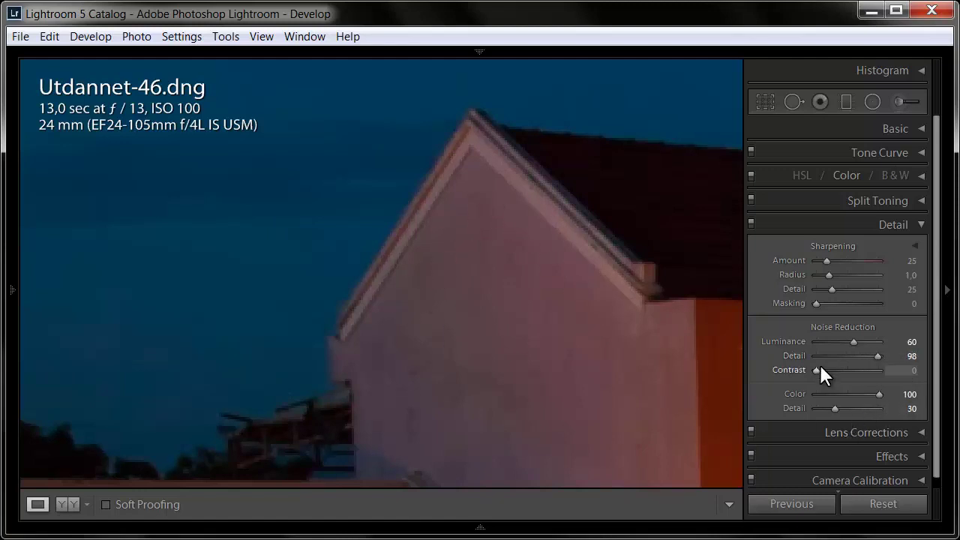
{"action": "mouse_move", "coordinate": [876, 356]}
{"action": "left_mouse_down"}
{"action": "mouse_move", "coordinate": [794, 346]}
{"action": "mouse_move", "coordinate": [863, 359]}
{"action": "mouse_move", "coordinate": [846, 354]}
{"action": "left_mouse_up"}
Step: Set noise reduction Contrast to 38, sharpening Amount to 70 and Masking to 77
{"action": "mouse_move", "coordinate": [817, 370]}
{"action": "left_mouse_down"}
{"action": "mouse_move", "coordinate": [879, 370]}
{"action": "mouse_move", "coordinate": [717, 383]}
{"action": "left_mouse_up"}
{"action": "mouse_move", "coordinate": [891, 382]}
{"action": "left_mouse_down"}
{"action": "mouse_move", "coordinate": [732, 388]}
{"action": "mouse_move", "coordinate": [919, 387]}
{"action": "mouse_move", "coordinate": [824, 383]}
{"action": "mouse_move", "coordinate": [870, 381]}
{"action": "mouse_move", "coordinate": [838, 370]}
{"action": "left_mouse_up"}
{"action": "left_click_drag", "start_coordinate": [824, 260], "coordinate": [837, 261]}
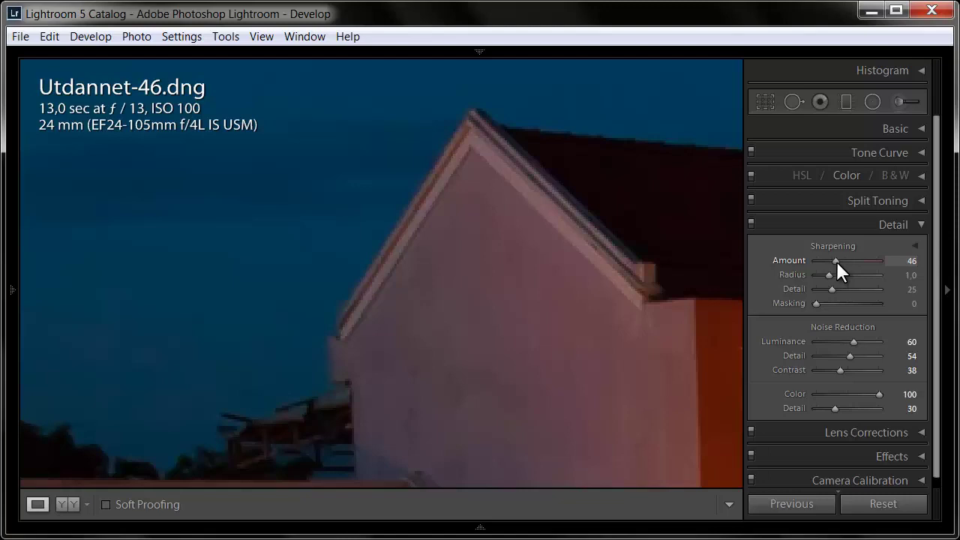
{"action": "mouse_move", "coordinate": [816, 303]}
{"action": "left_mouse_down"}
{"action": "mouse_move", "coordinate": [873, 306]}
{"action": "mouse_move", "coordinate": [865, 303]}
{"action": "left_mouse_up"}
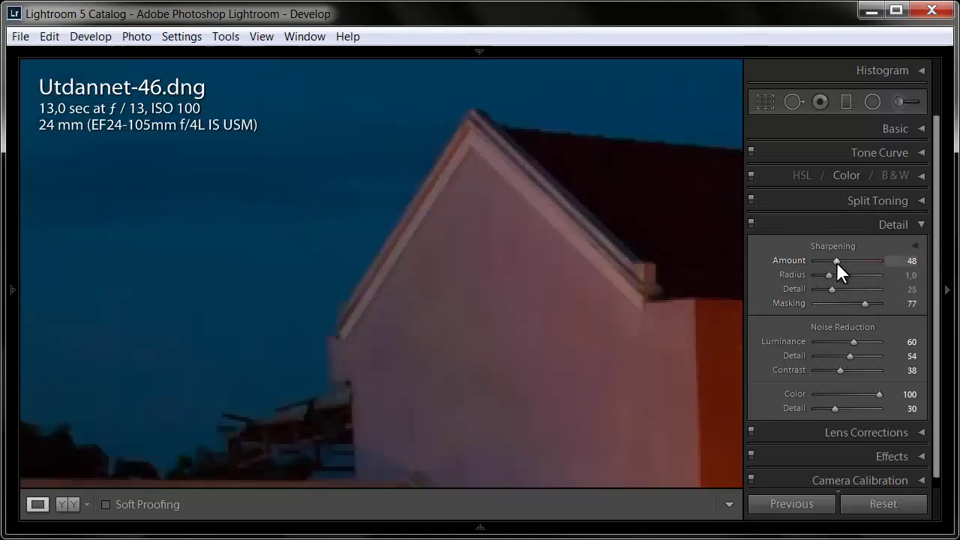
{"action": "left_click_drag", "start_coordinate": [835, 262], "coordinate": [844, 264]}
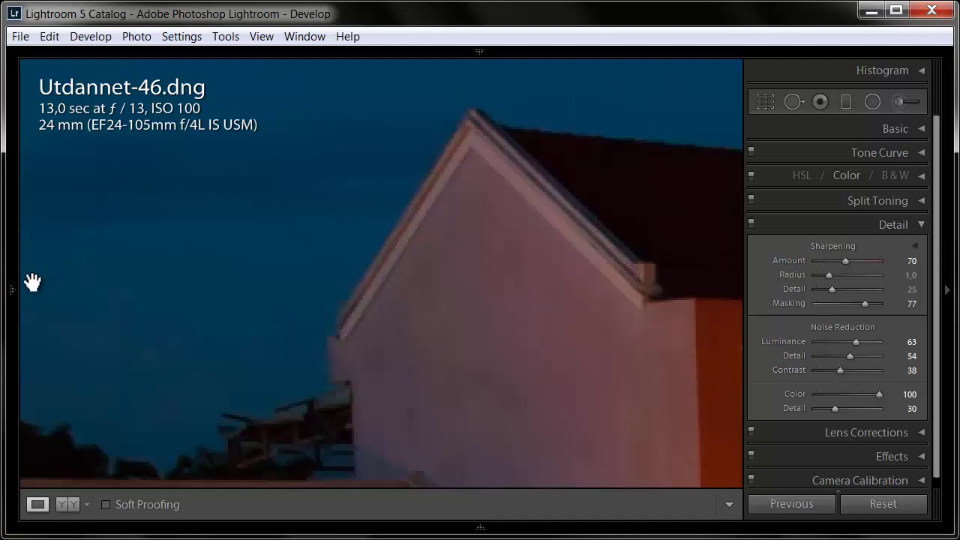
{"action": "left_click", "coordinate": [169, 67]}
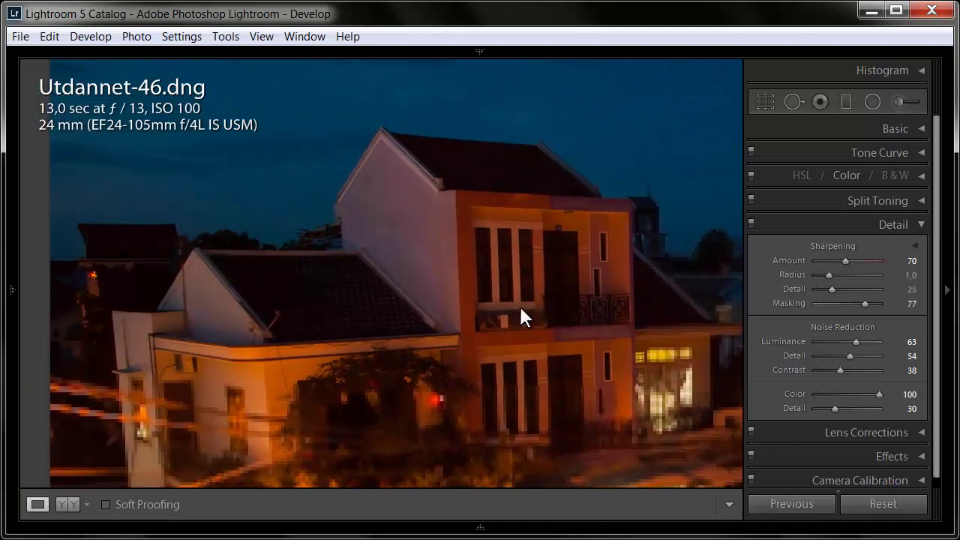
{"action": "left_click_drag", "start_coordinate": [520, 315], "coordinate": [488, 322]}
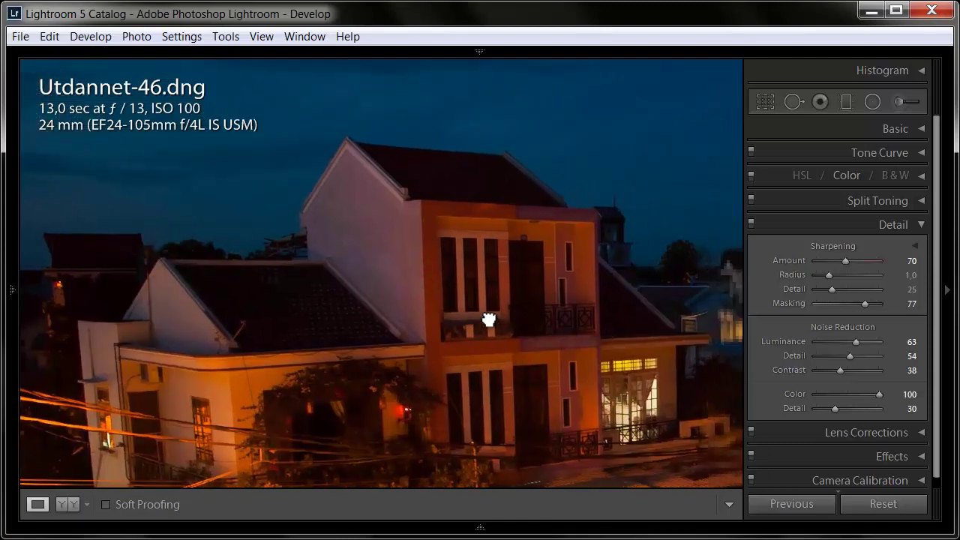
{"action": "key", "text": "alt"}
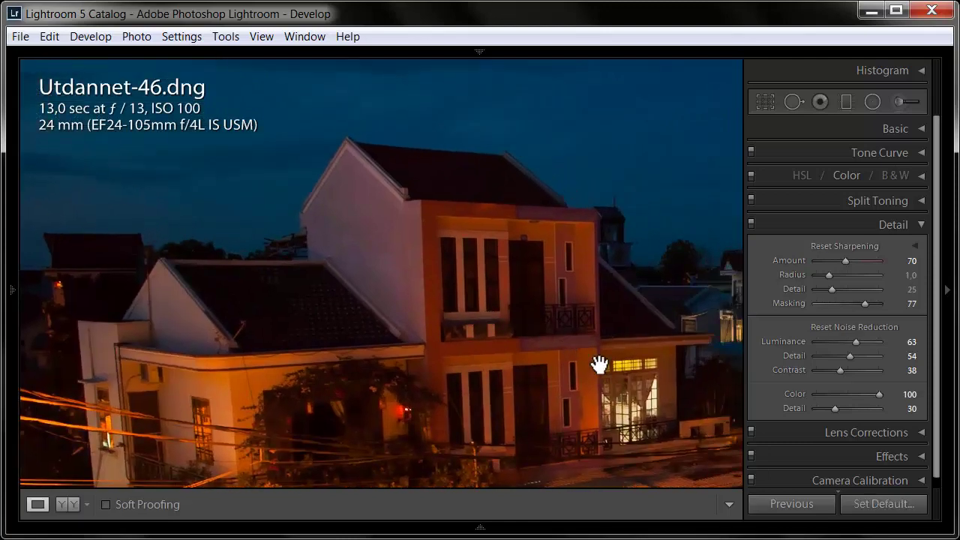
{"action": "key", "text": "ctrl+shift+r"}
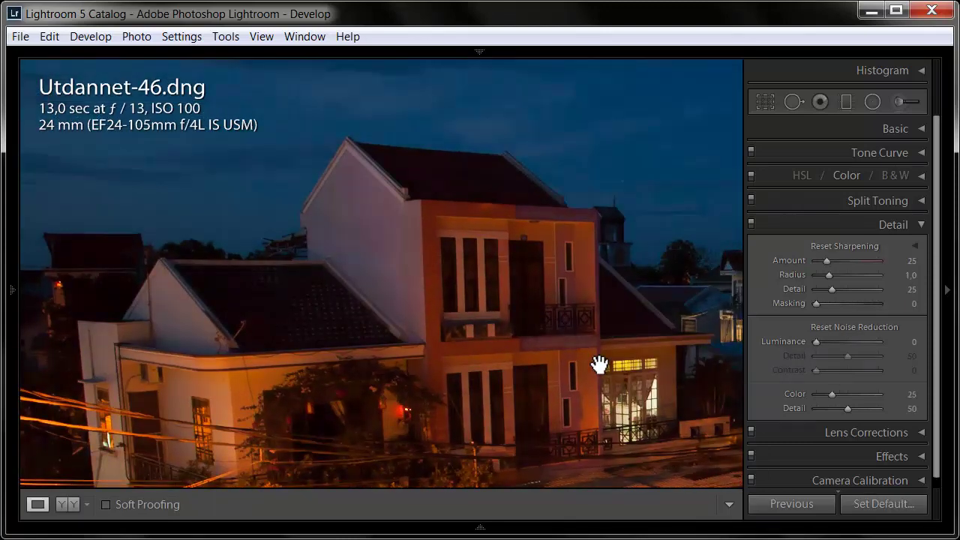
{"action": "key", "text": "ctrl+z"}
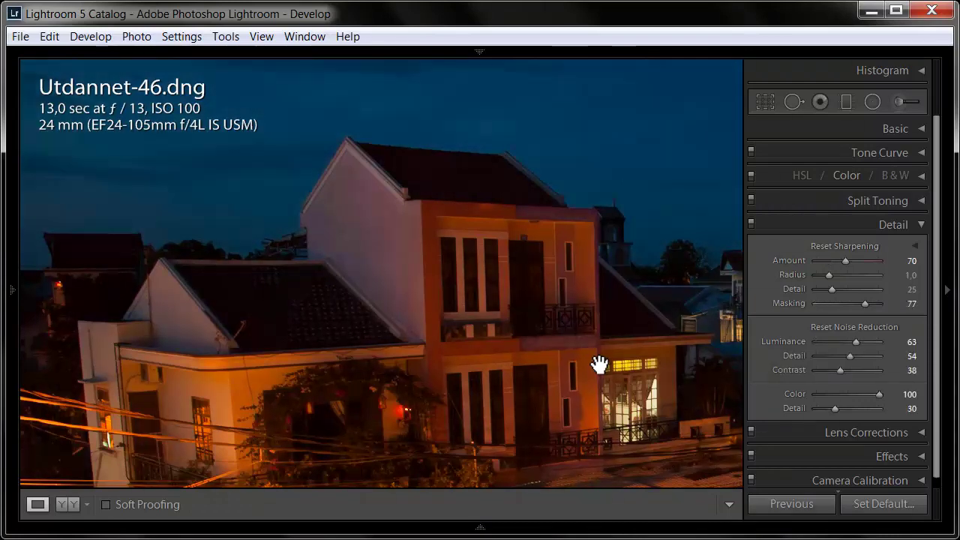
{"action": "key", "text": "ctrl+z"}
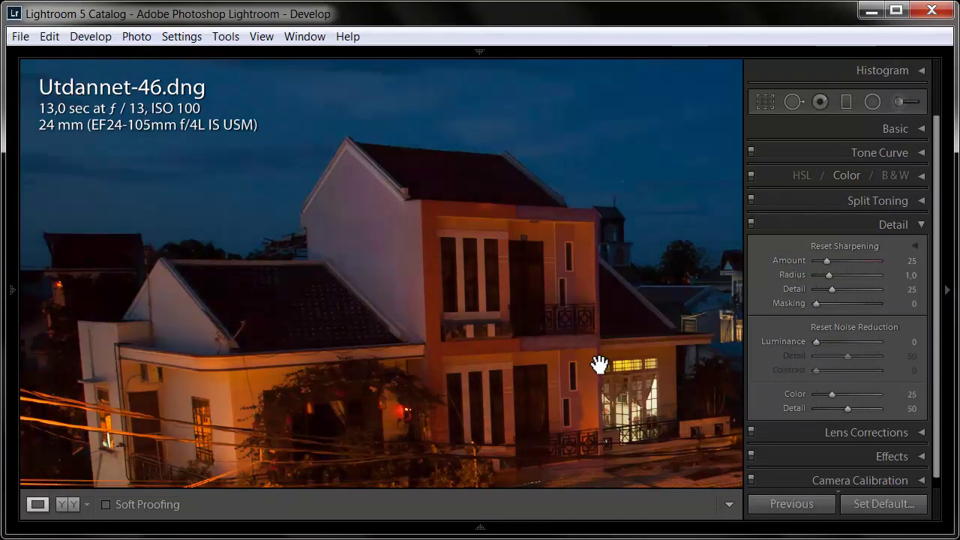
{"action": "key", "text": "ctrl+z"}
{"action": "key", "text": "ctrl+z"}
{"action": "key", "text": "ctrl+z"}
{"action": "key", "text": "ctrl+z"}
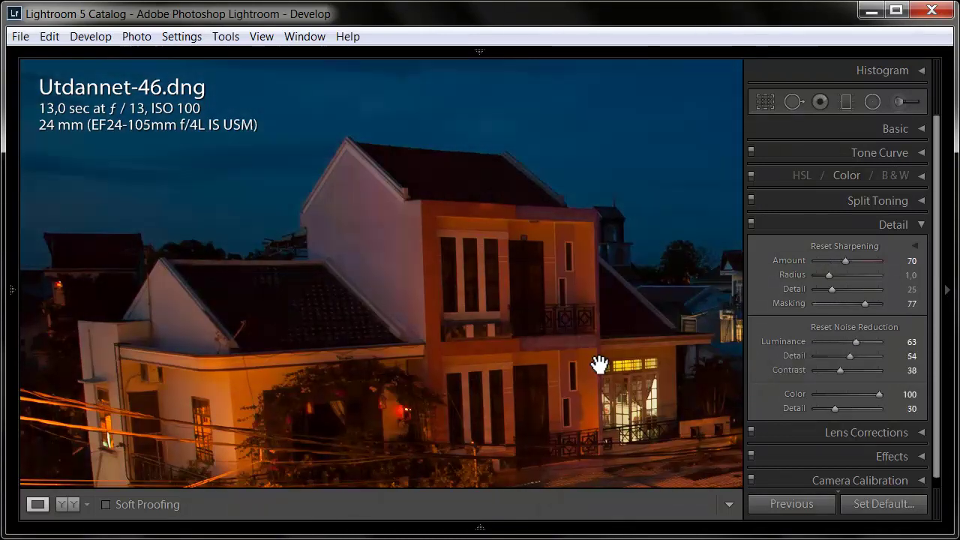